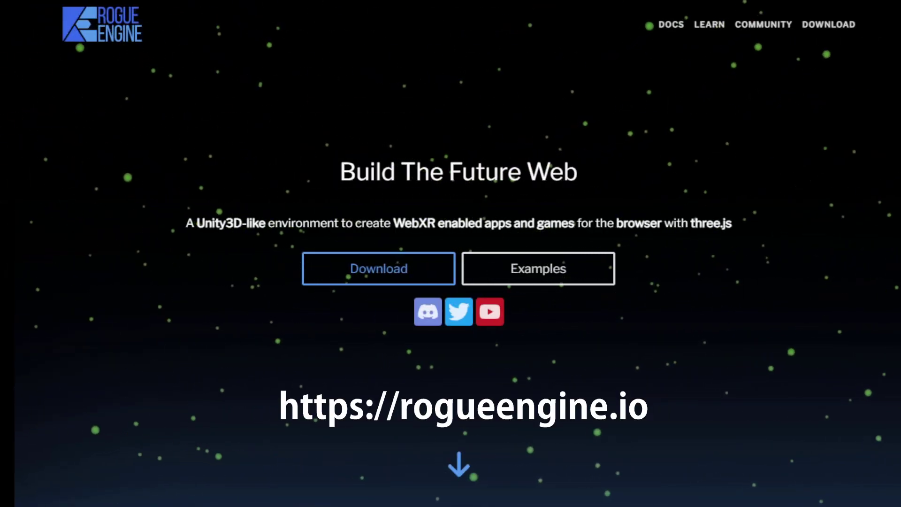
Step: Jump to the Windows, Mac and Linux download buttons on rogueengine.io
left_click(372, 268)
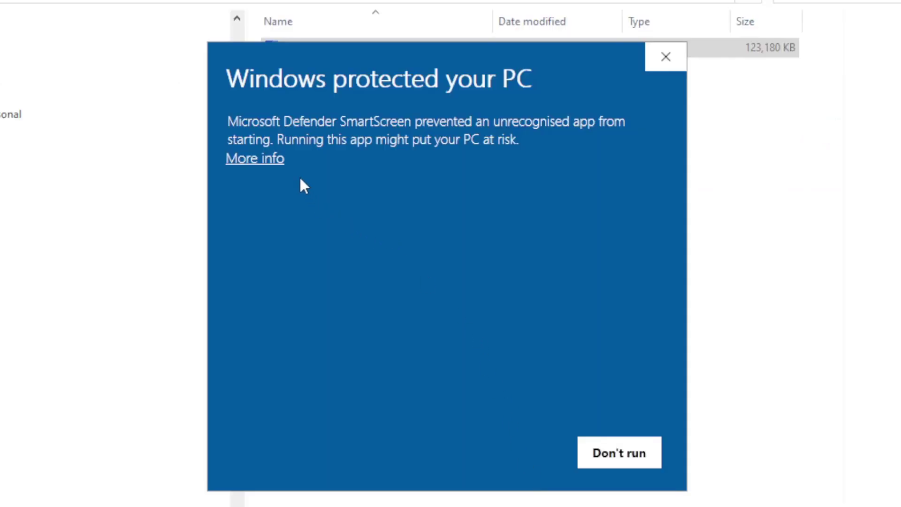
Step: Run the blocked RogueEngine.Setup.0.5.5.exe installer past the SmartScreen warning
left_click(267, 160)
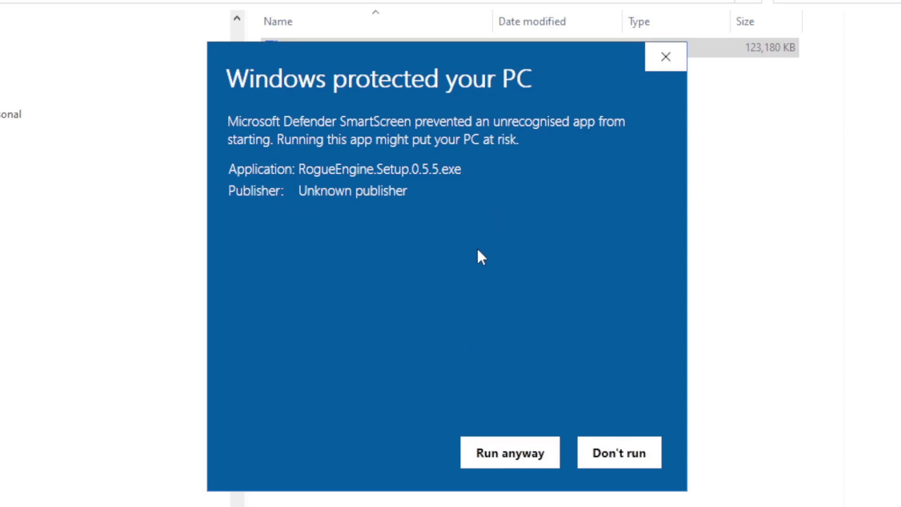
left_click(504, 454)
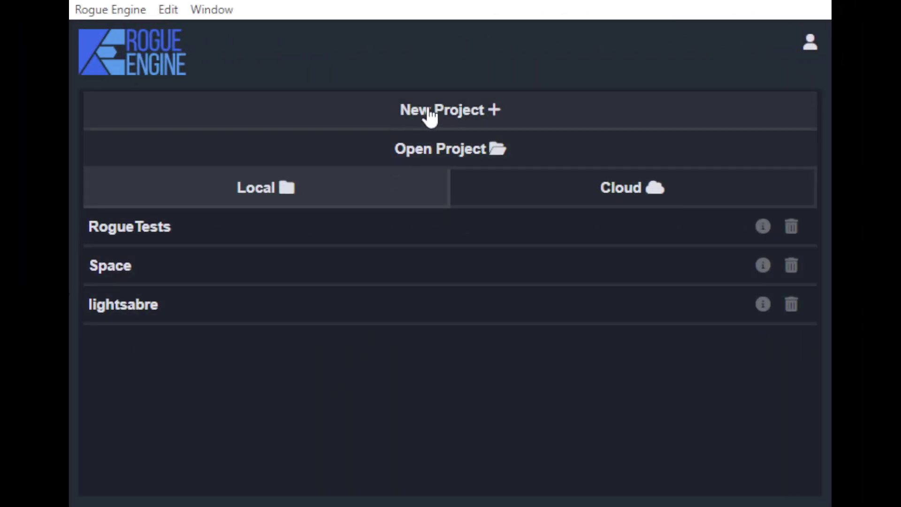
Step: Start a new project with location D:\Projects\Rogue\Projects and name Test
left_click(429, 113)
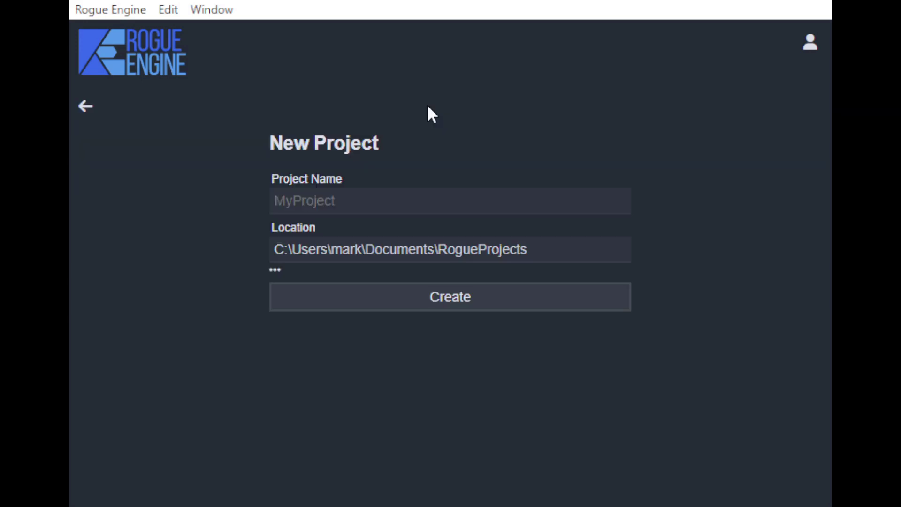
left_click_drag(554, 248, 254, 264)
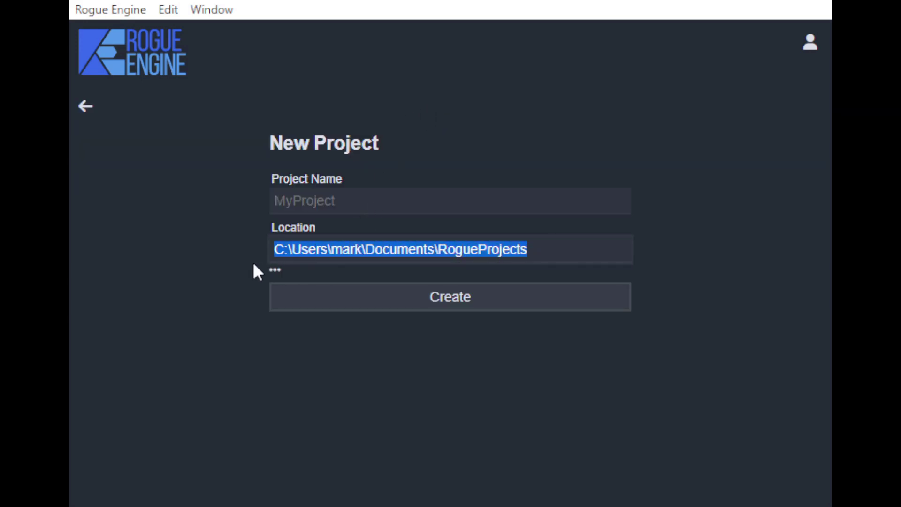
type("D:\\Projects\\Rogue\\Projects")
left_click(384, 199)
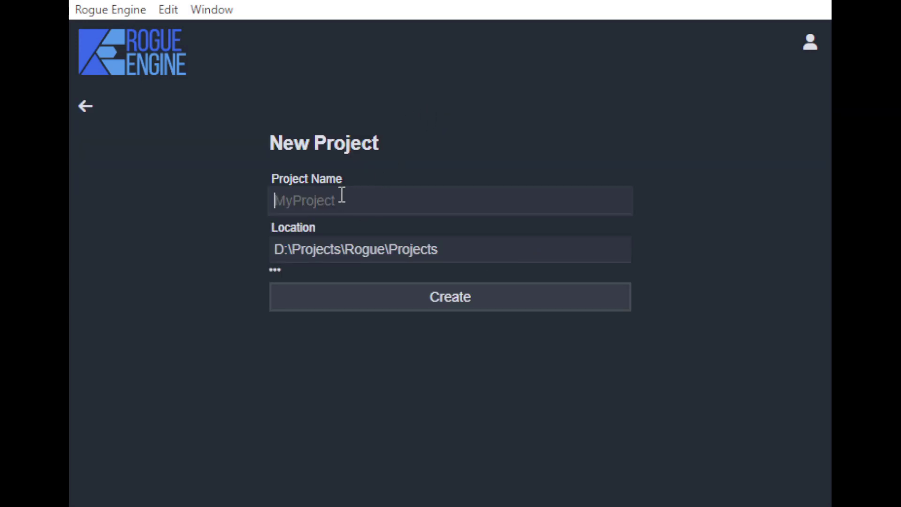
type("Test")
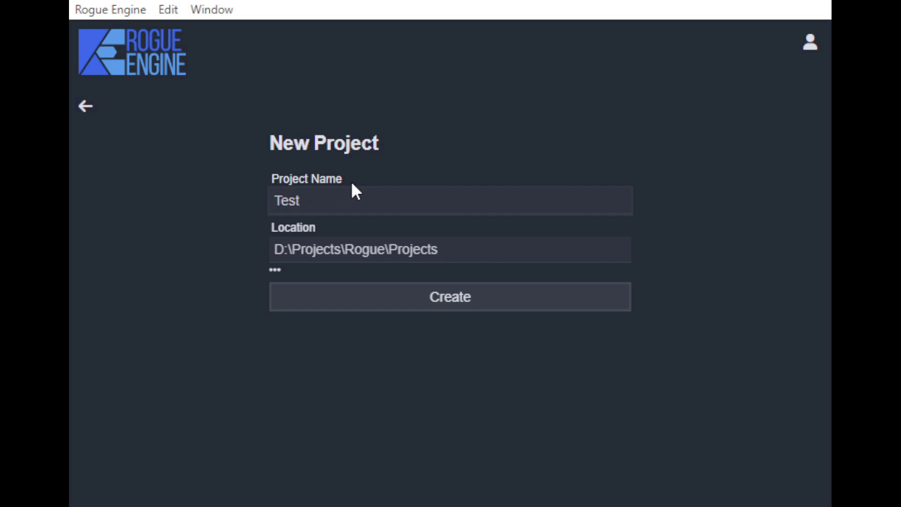
Step: Create the Test project and wait for the editor to load
left_click(454, 308)
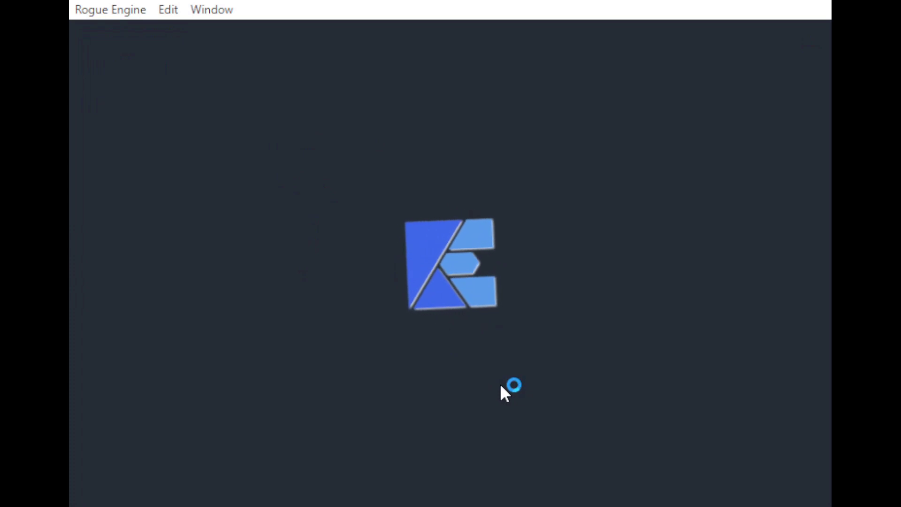